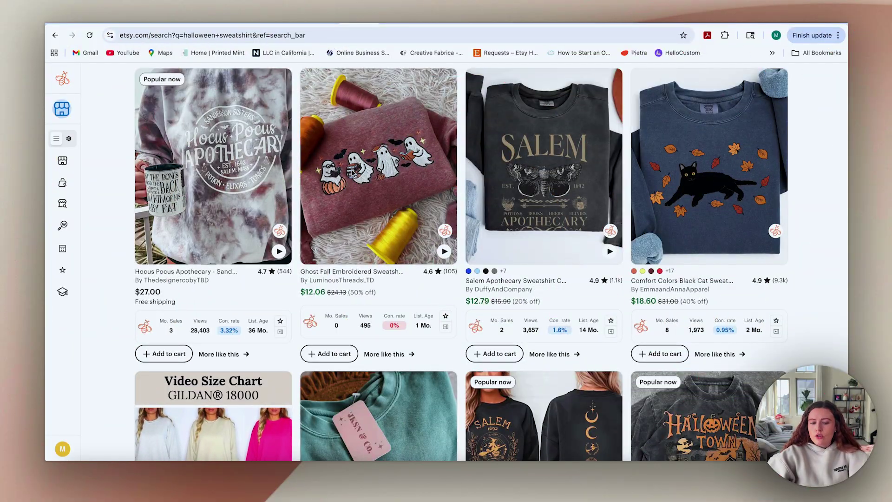
scroll(383, 253, "down", 20)
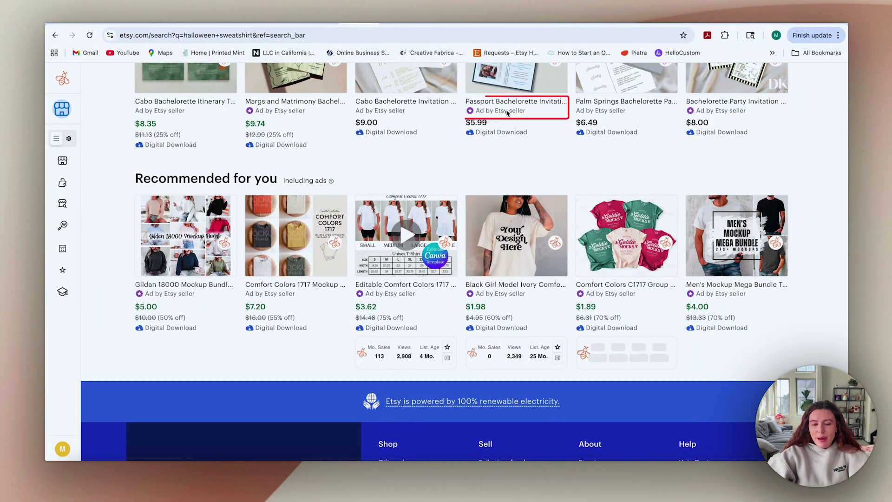
scroll(233, 135, "up", 2)
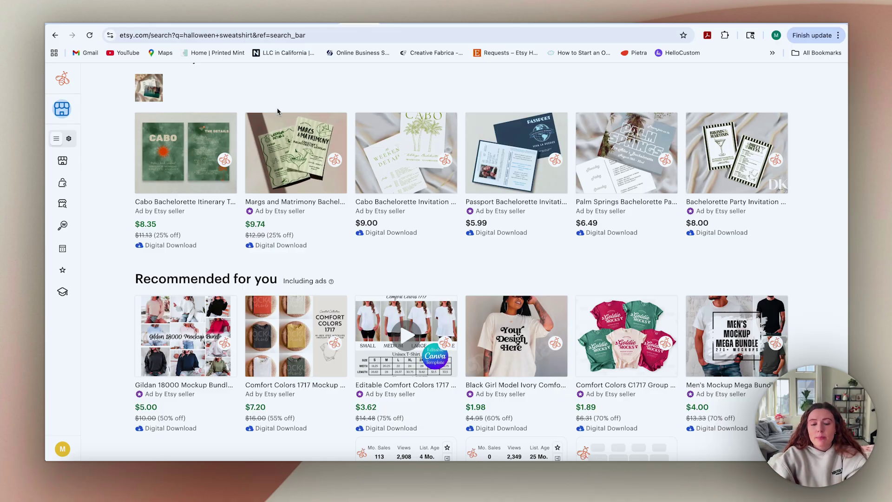
scroll(399, 275, "down", 1)
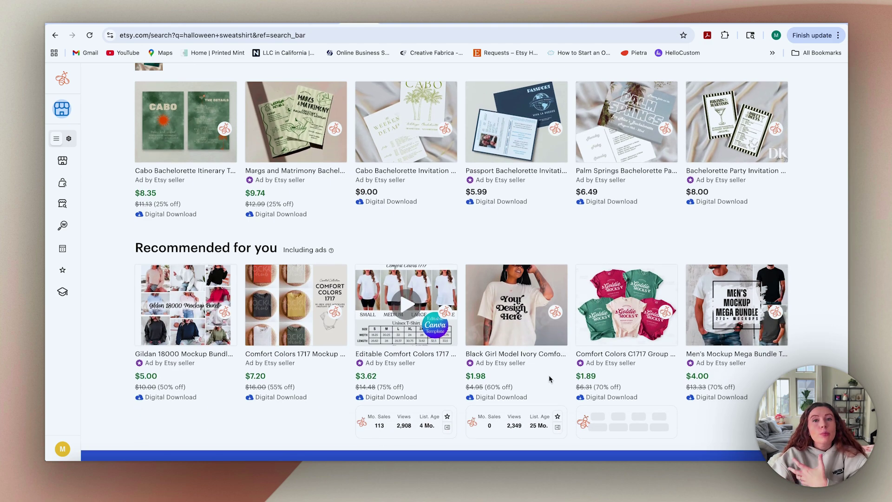
scroll(549, 379, "down", 2)
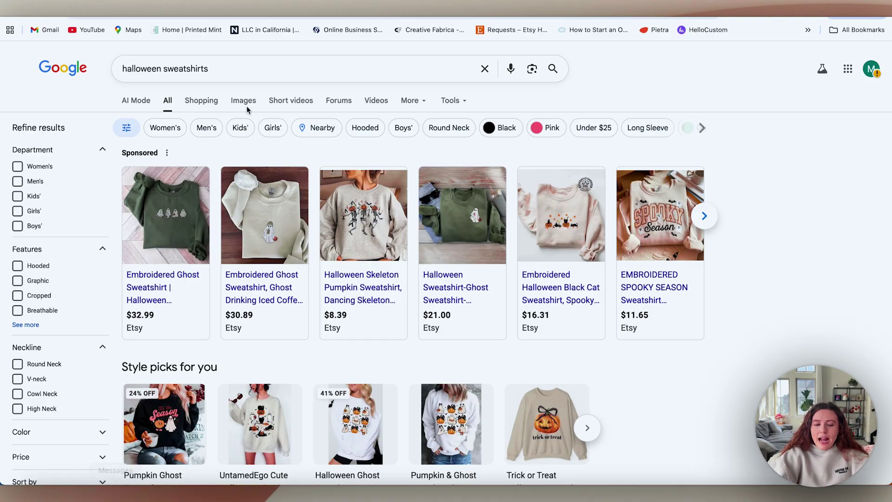
scroll(316, 153, "down", 5)
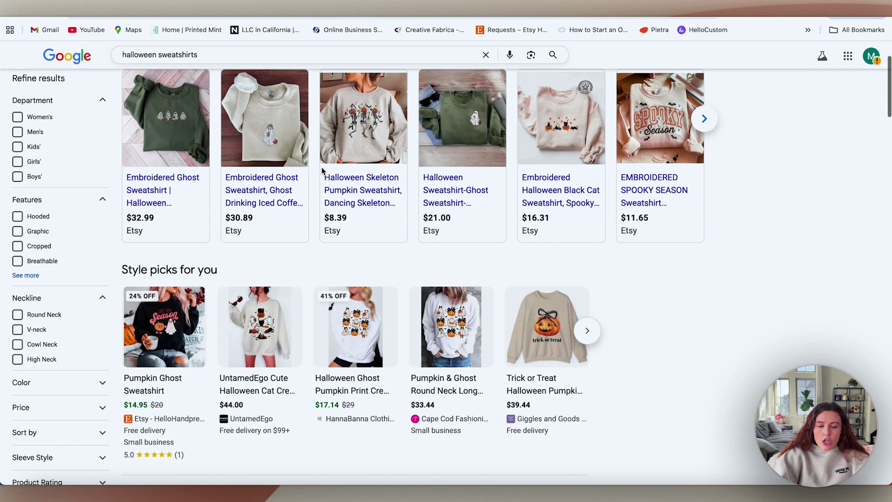
scroll(323, 172, "up", 2)
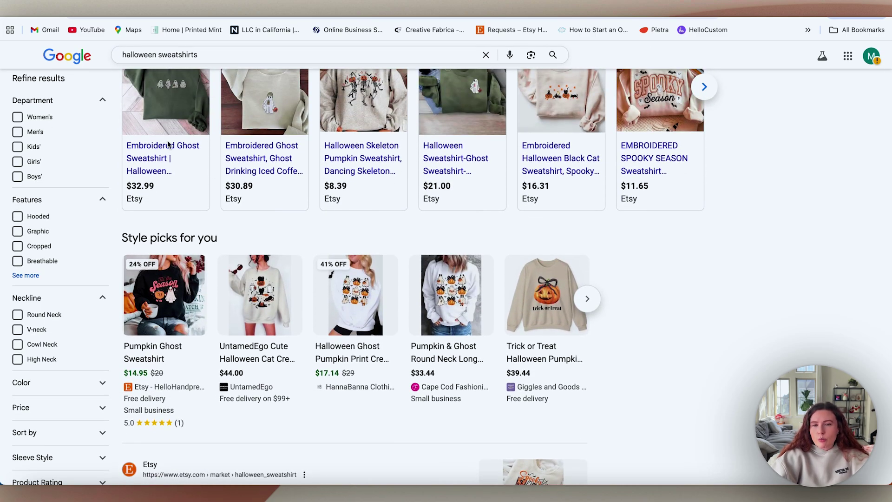
scroll(209, 153, "up", 1)
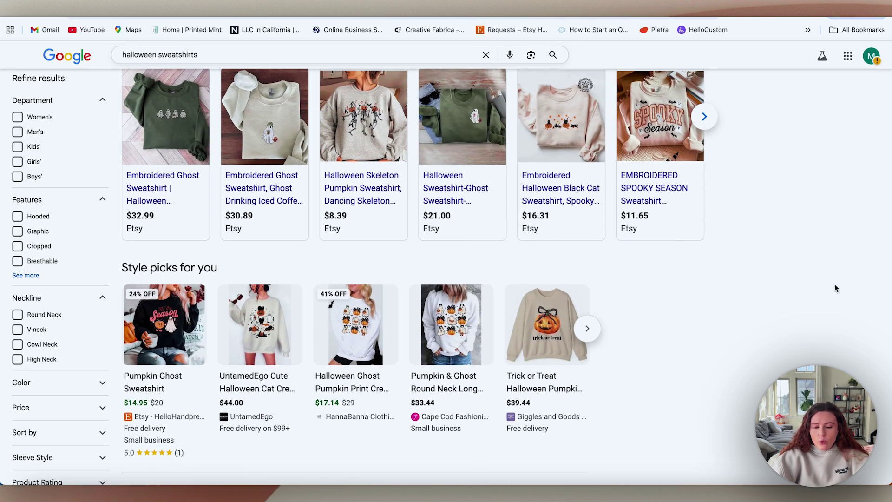
scroll(272, 234, "up", 1)
scroll(271, 234, "up", 1)
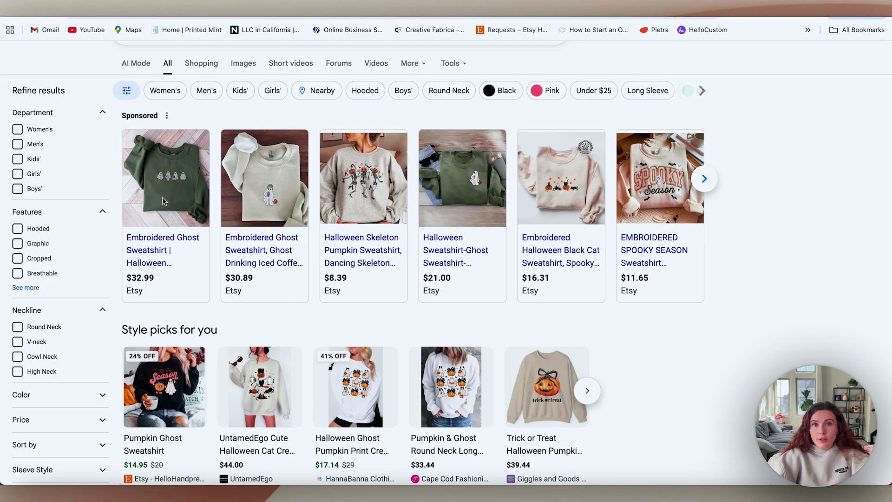
scroll(372, 222, "up", 1)
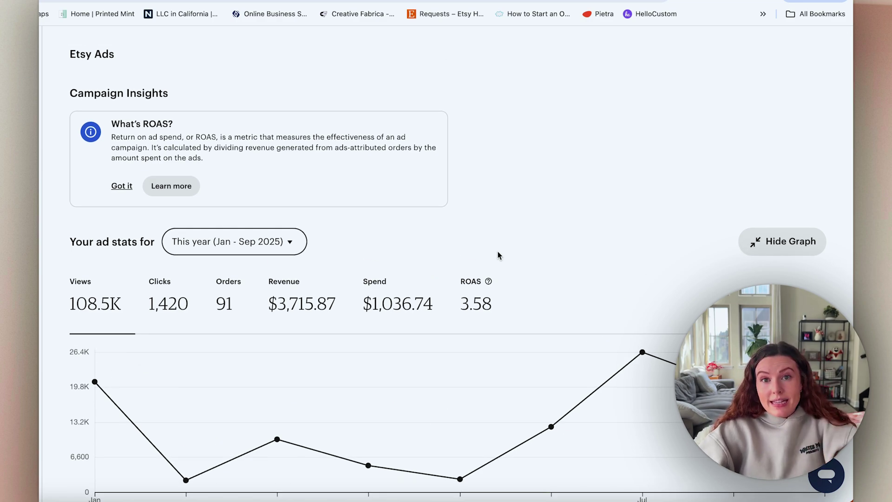
scroll(498, 255, "down", 2)
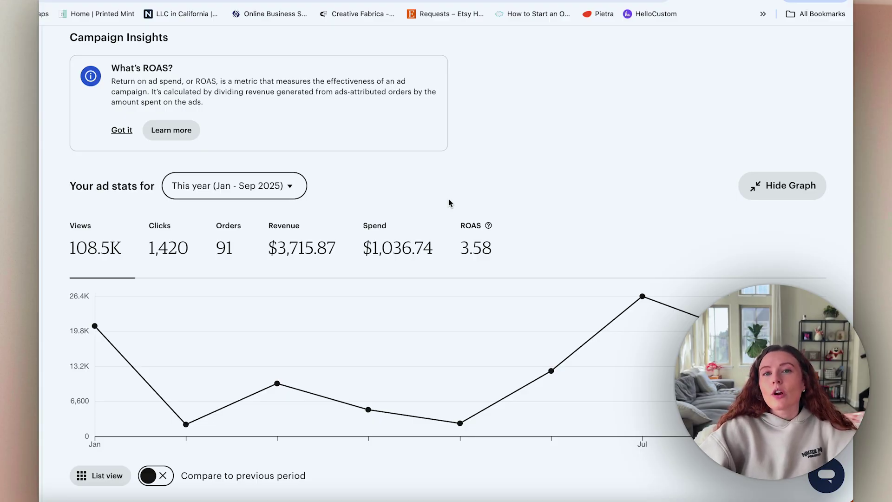
scroll(412, 229, "down", 2)
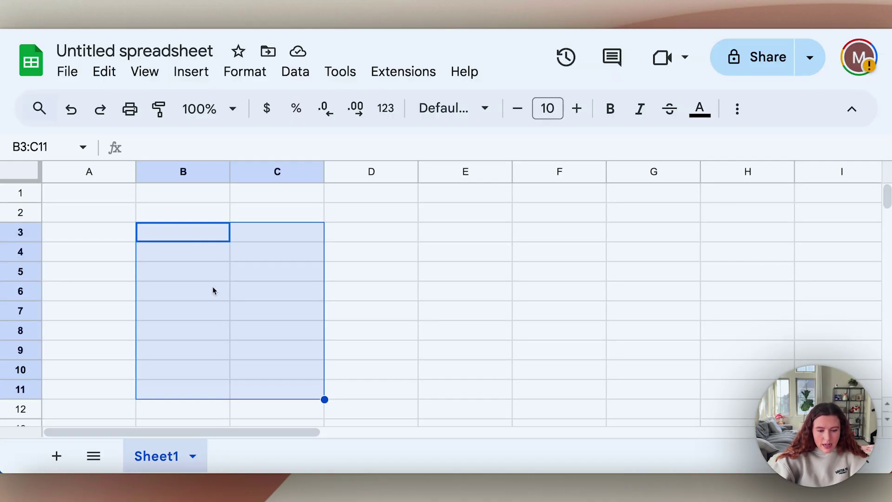
left_click(225, 230)
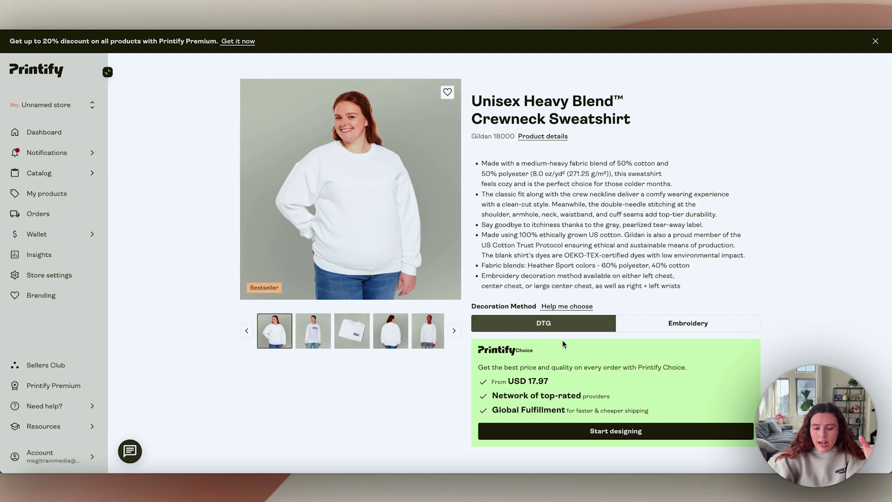
scroll(563, 343, "down", 2)
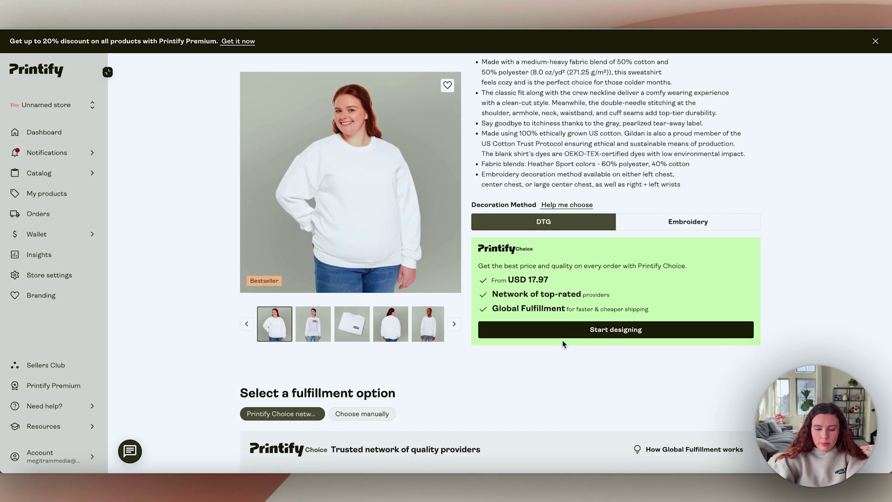
scroll(562, 344, "down", 4)
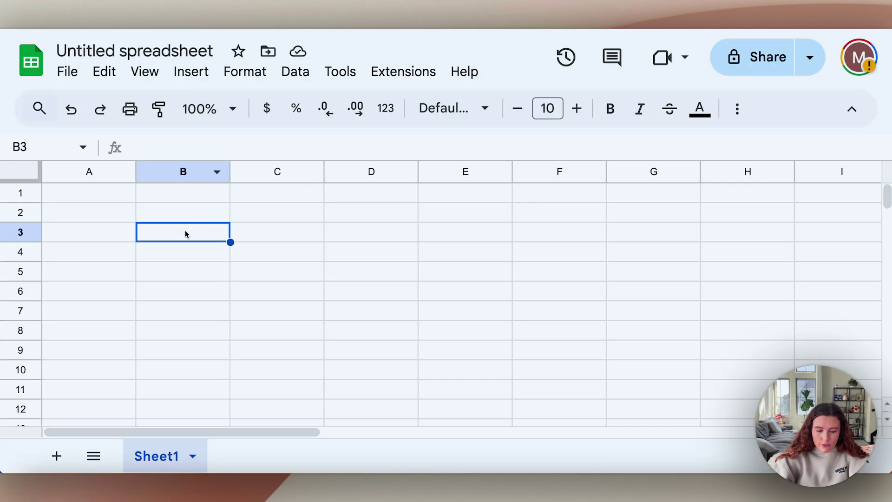
Step: Enter sweater cost 13.24 and shipping 7.39 in B3:B4, labelled 'Sweater cost' and 'Shipping Cost'
type("13.24")
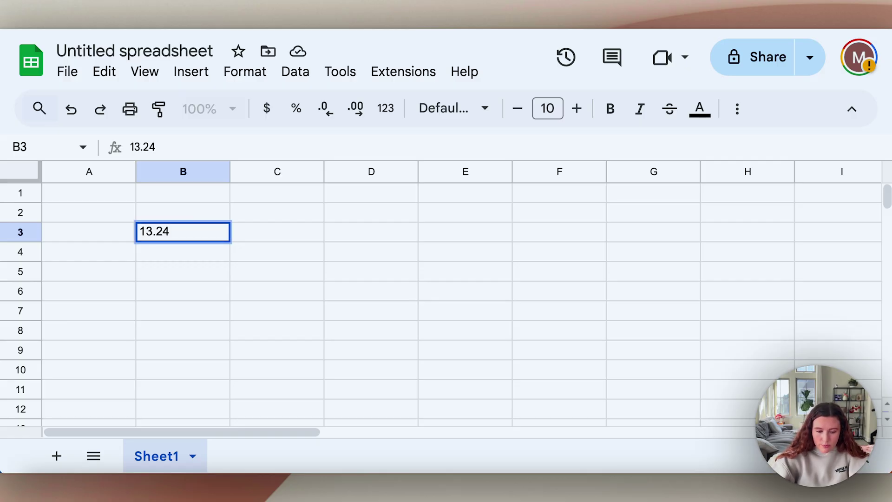
key("Tab")
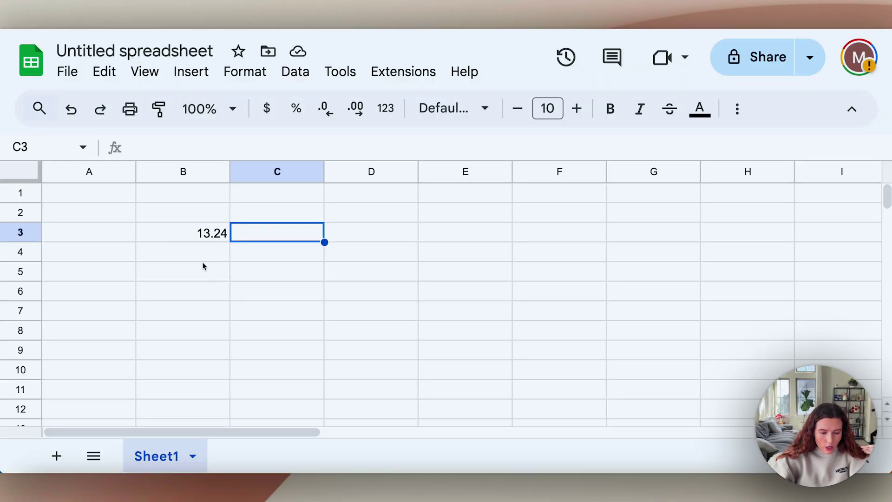
left_click(204, 253)
type("7.")
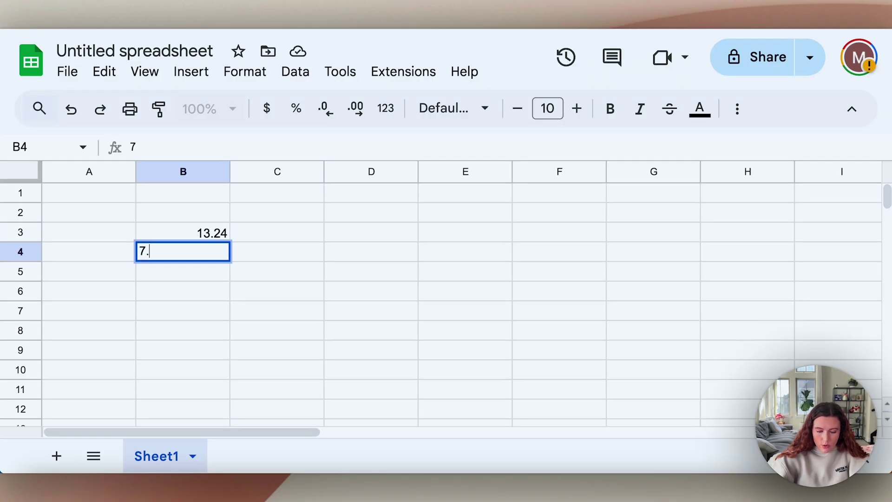
type("39")
left_click(284, 251)
left_click(300, 231)
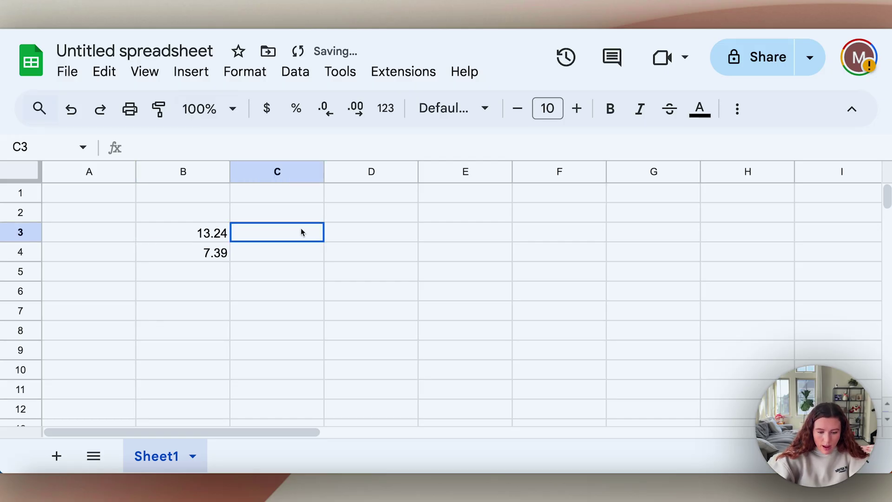
type("Sweater cost")
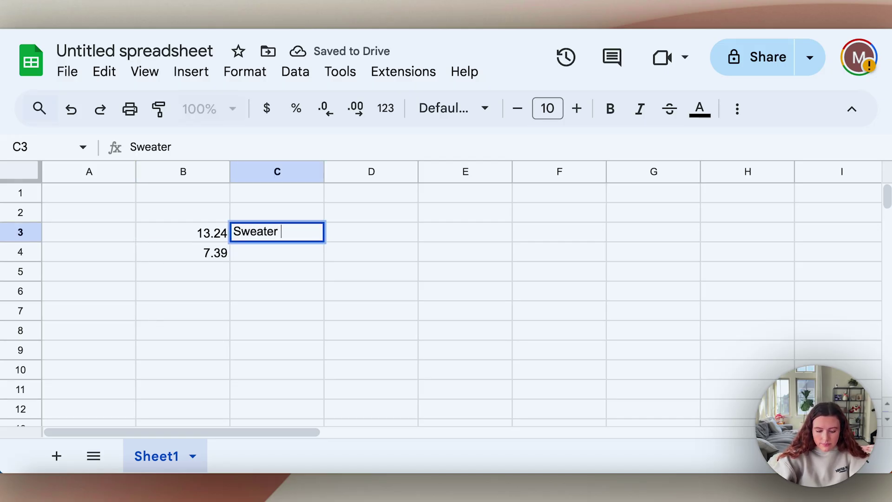
key("Return")
type("Sh")
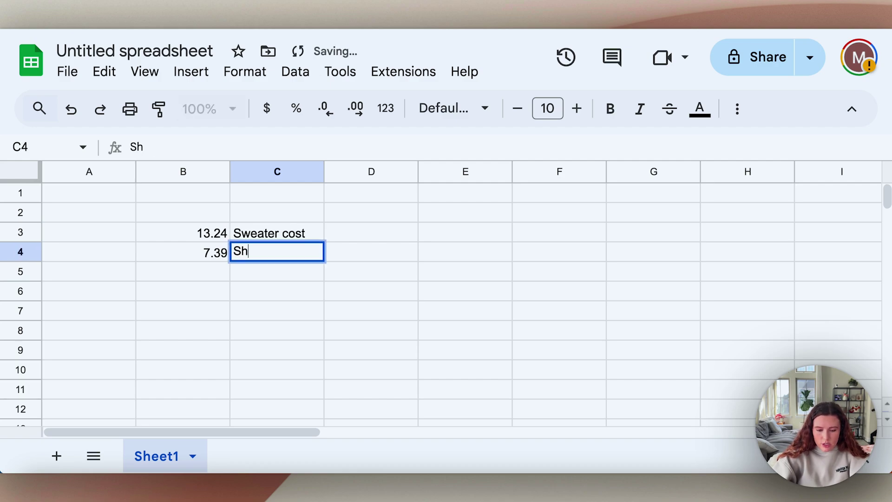
type("ipping Cost")
key("Return")
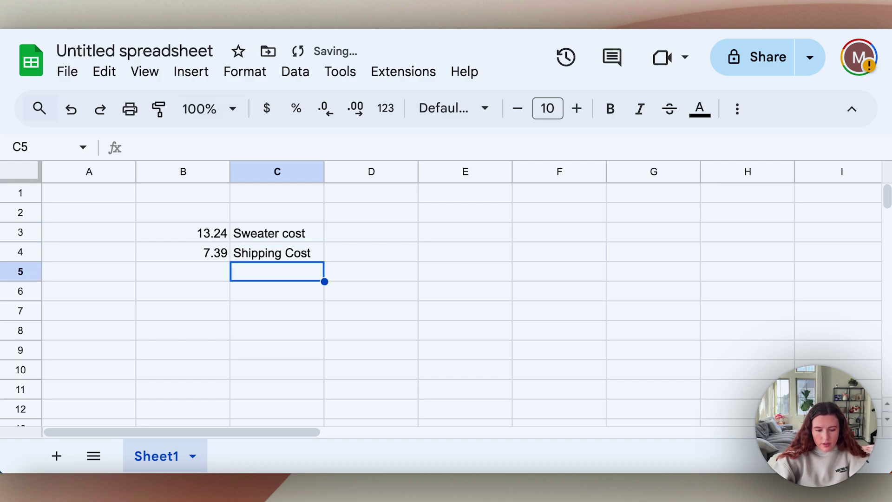
Step: Total the two costs in B5 with =B3+B4, giving 20.63
left_click(208, 270)
type("=")
left_click(204, 236)
type("+")
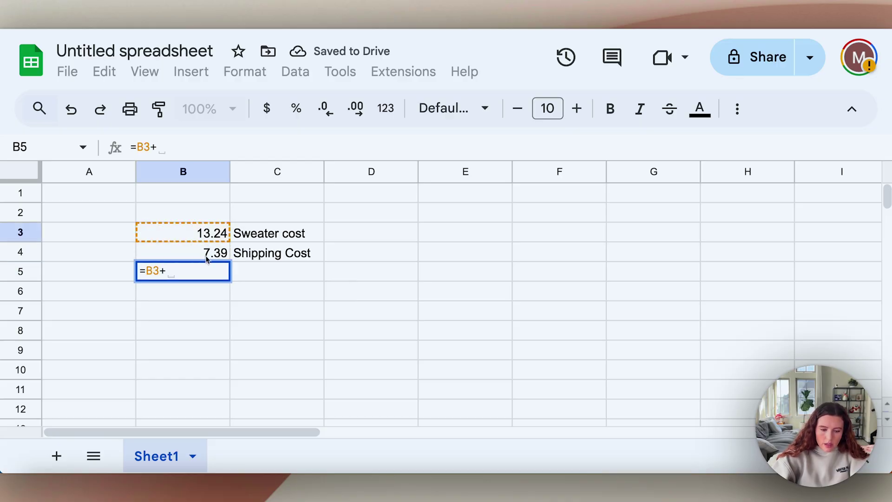
left_click(207, 253)
key("Return")
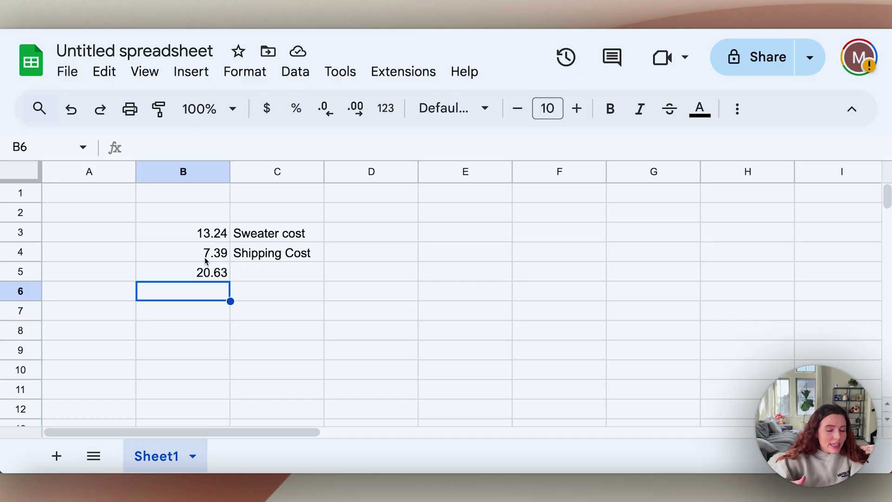
Step: Enter $32 in B7 and 10% in B8, then compute =B7*B8 in B9 for $3.20
left_click(205, 314)
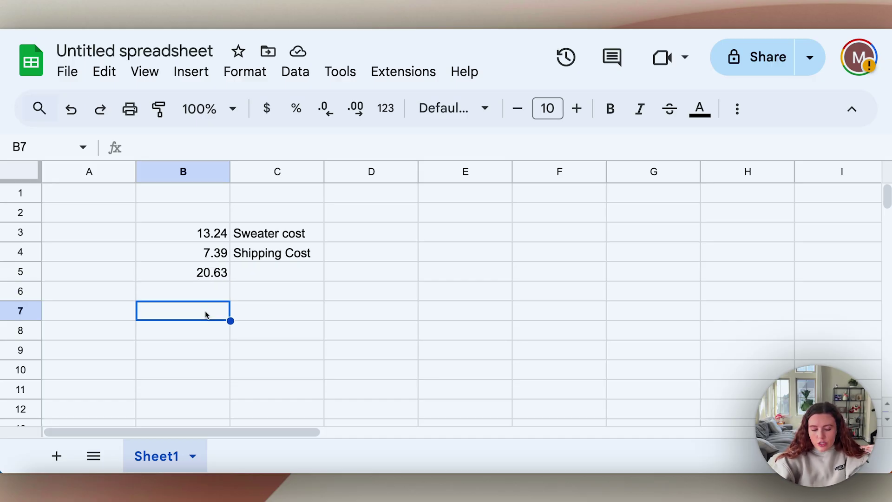
type("$32")
key("Return")
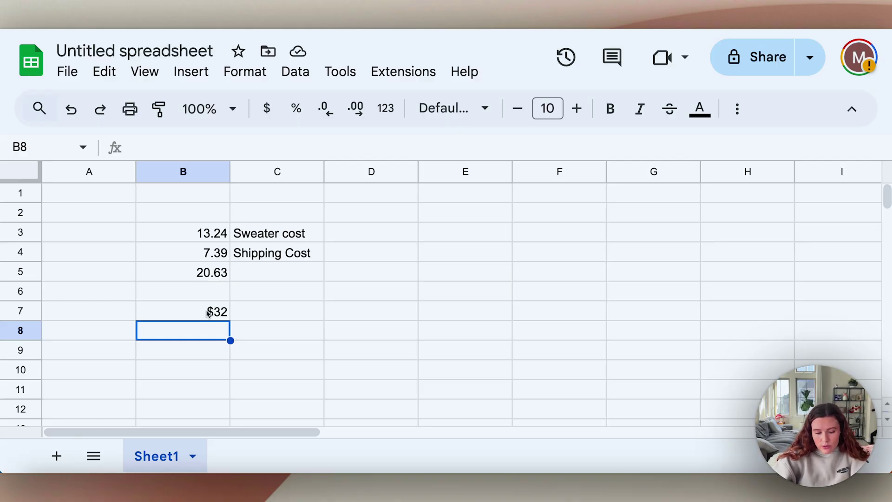
type("10%")
key("Return")
type("=")
left_click(211, 311)
type("*")
left_click(220, 331)
key("Return")
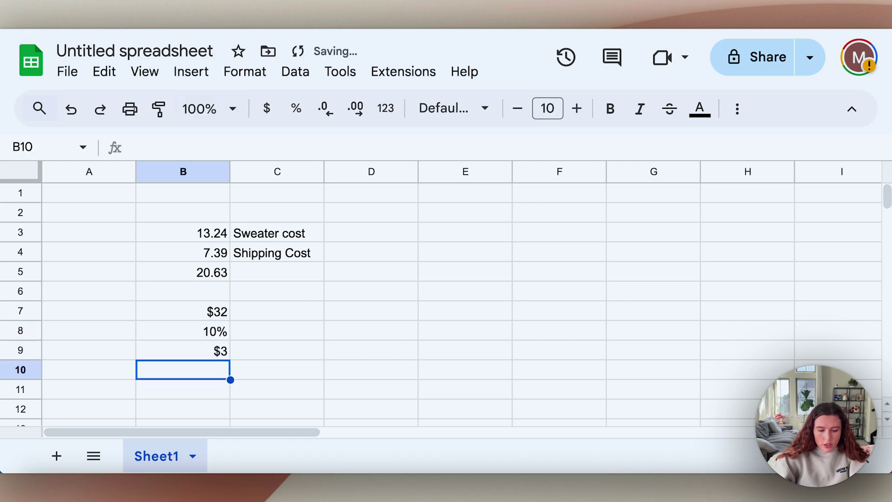
left_click(219, 356)
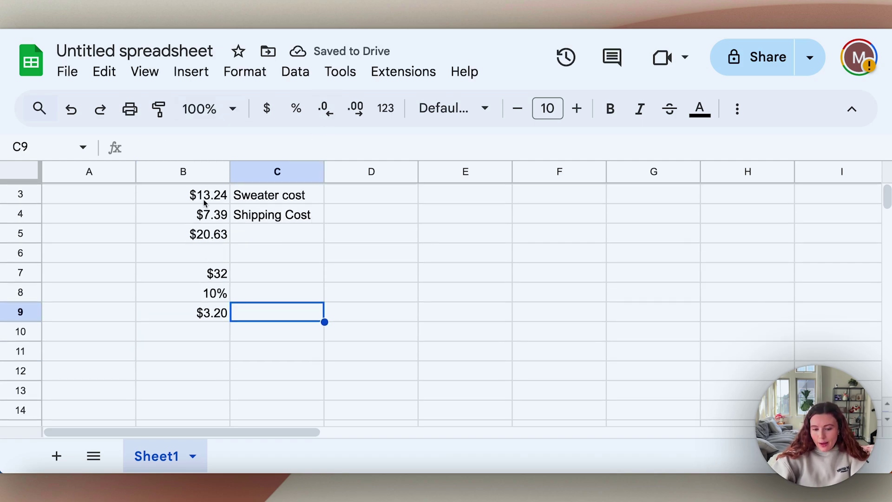
Step: Label the sale price row 'Sale' and add a 'Profit' label in C12
left_click(267, 279)
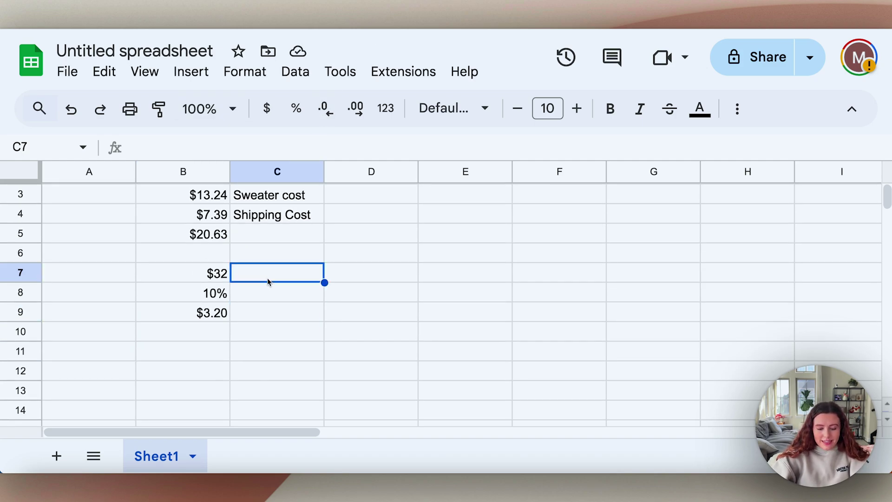
type("Sales")
key("BackSpace")
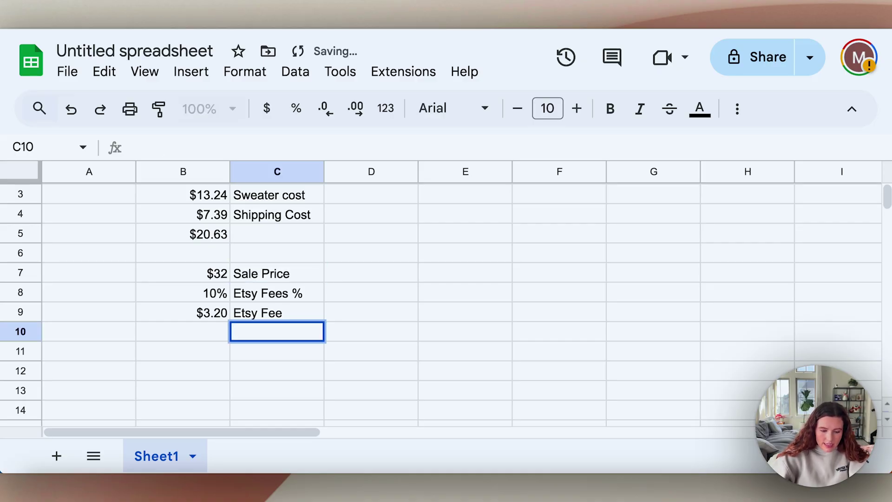
left_click(276, 352)
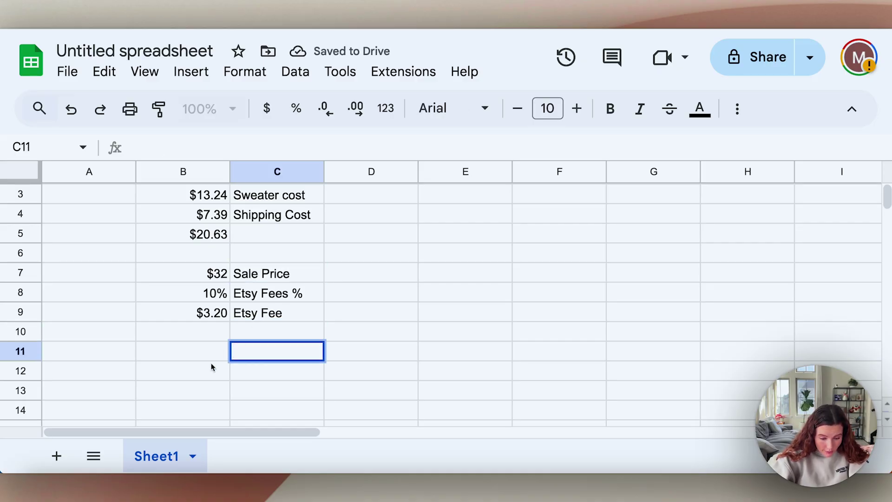
left_click(253, 370)
type("Profit")
Step: Compute profit in B12 as =B7-B9-B5, giving $8
left_click(183, 371)
type("=")
left_click(211, 274)
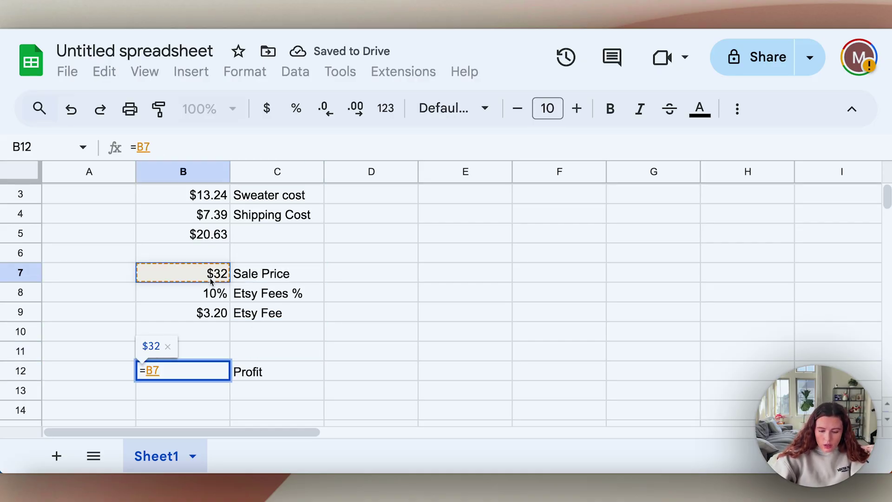
type("-")
left_click(210, 316)
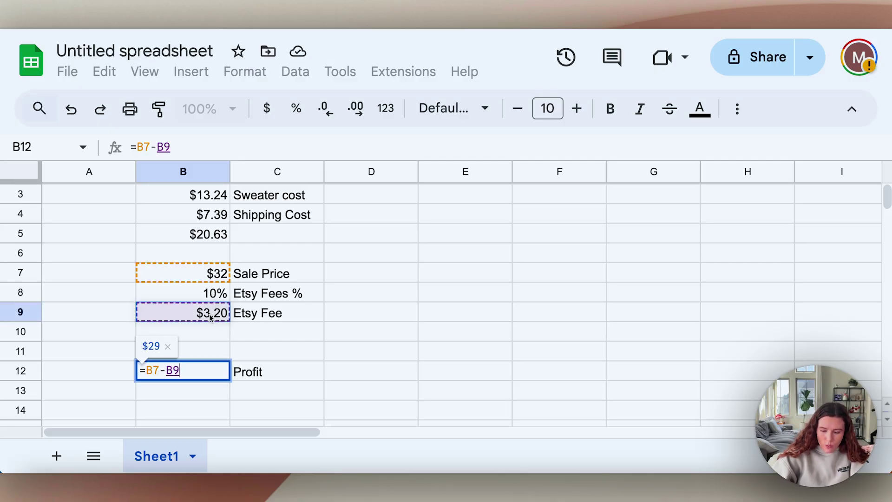
type("-")
left_click(208, 241)
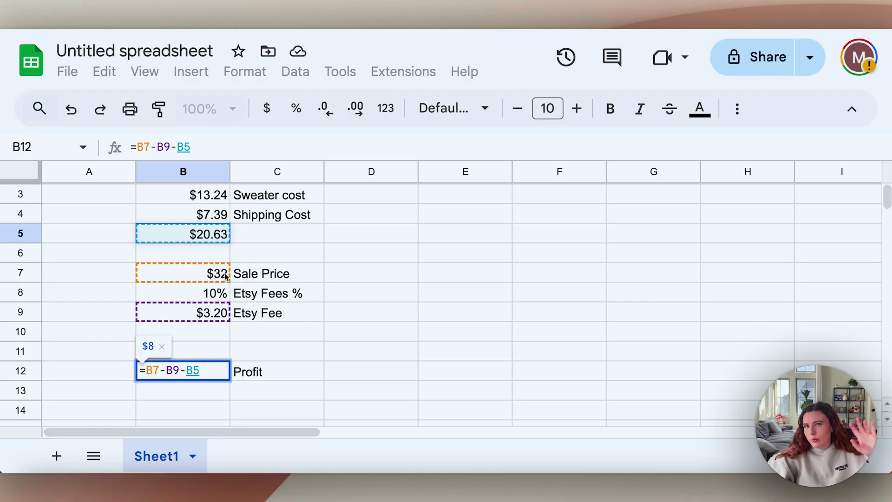
key("Return")
left_click(216, 377)
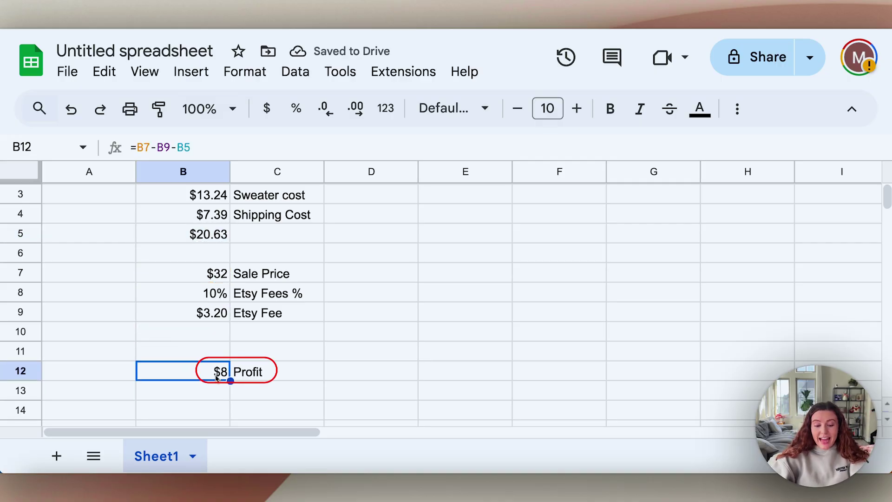
Step: Compute the profit margin =B12/B7 in B13 and show it as a percentage (25.53%)
key("Down")
type("=B12/")
left_click(205, 274)
key("Return")
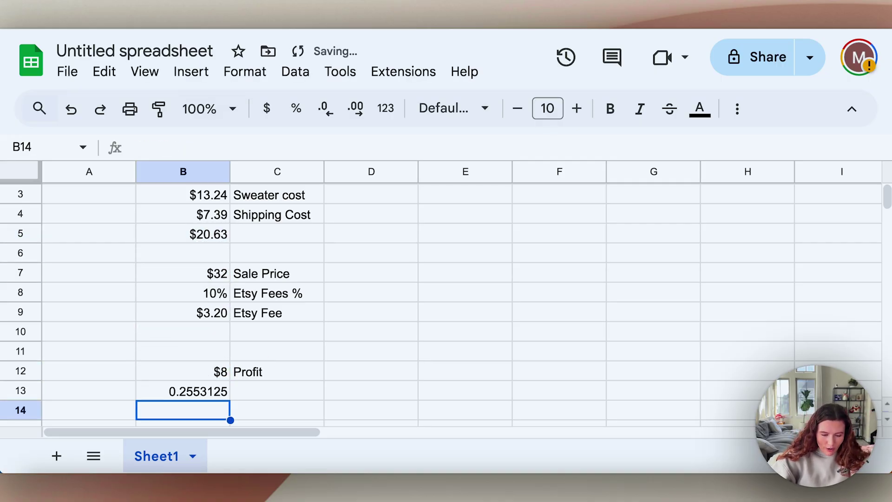
left_click(206, 392)
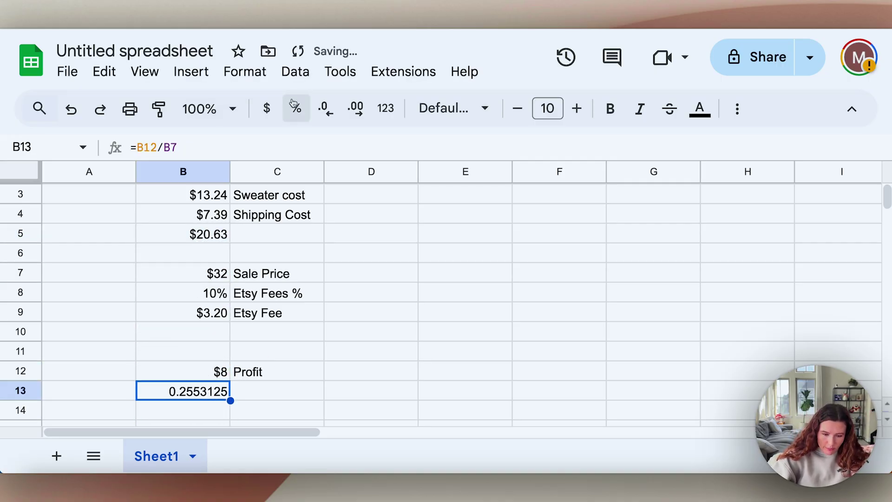
left_click(294, 105)
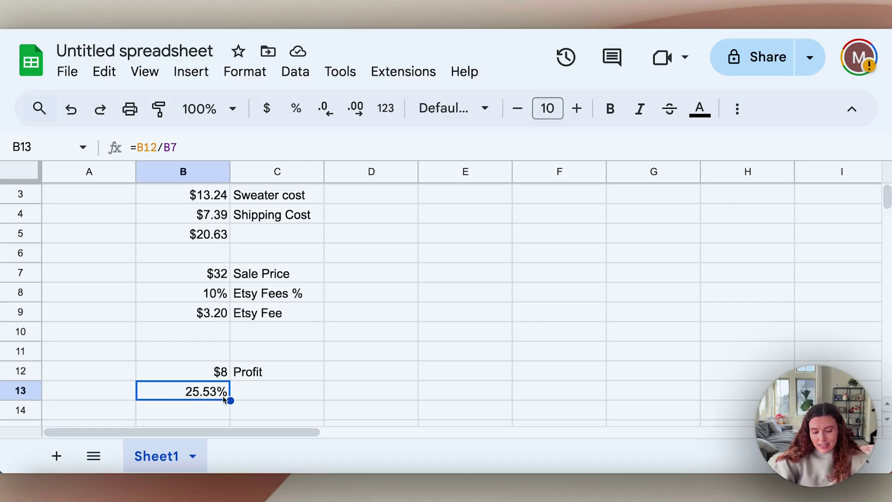
Step: Add the break-even ROAS =1/B13 in C13, about 3.92
left_click(260, 390)
type("=1/B13")
key("Return")
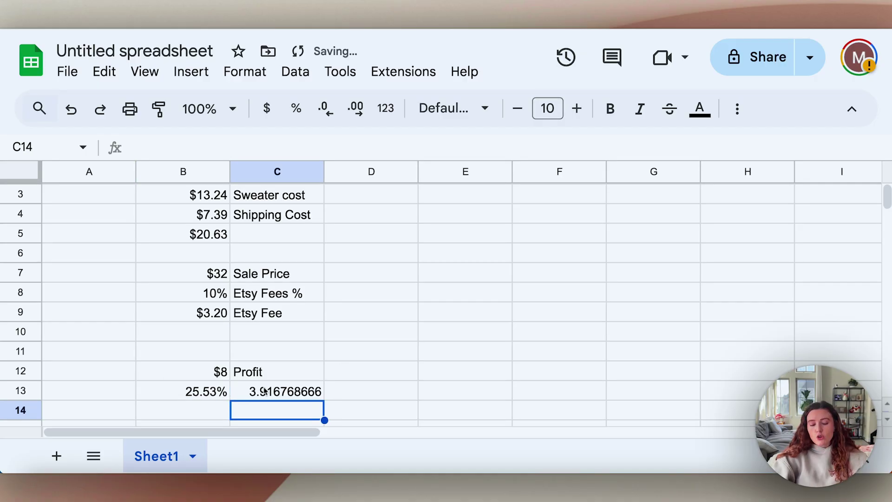
Step: Select the break-even ROAS result in C13, then switch to the Etsy homepage
left_click(262, 391)
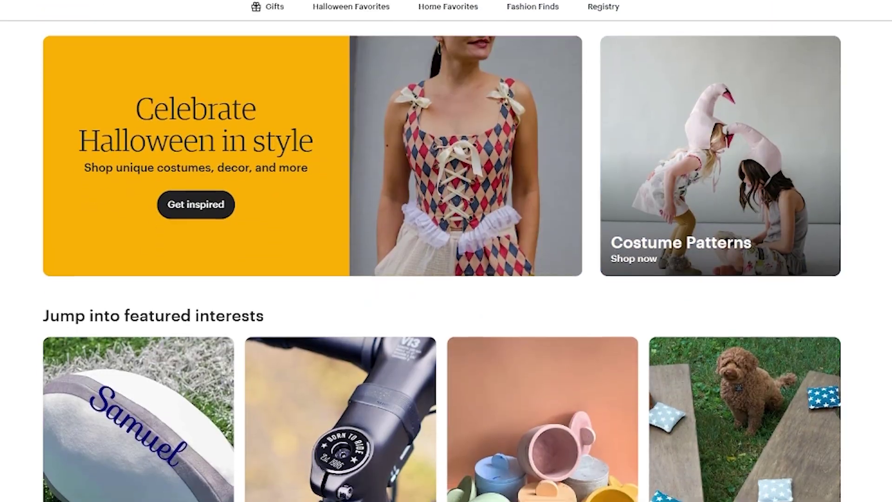
Step: Scroll down the Etsy homepage to look it over before returning to Sheets
scroll(446, 251, "down", 6)
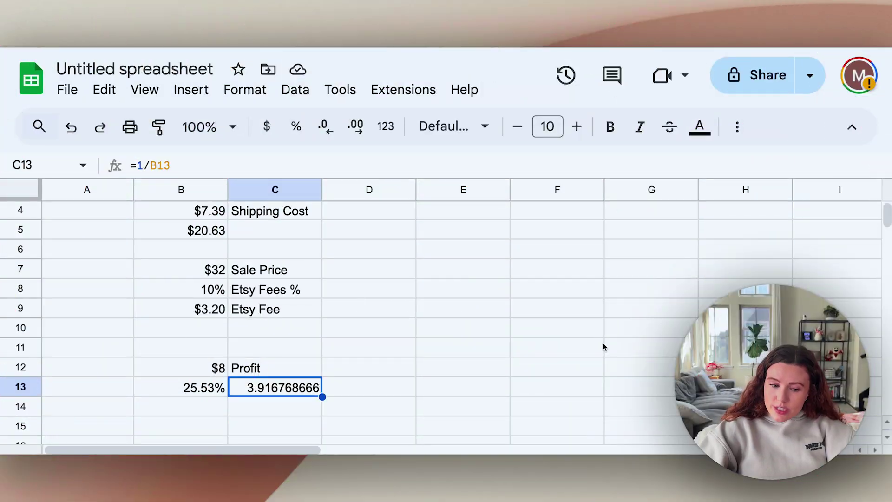
Step: Change the sale price in B7 to 40 and check the new break-even ROAS of about 2.60
scroll(603, 346, "up", 2)
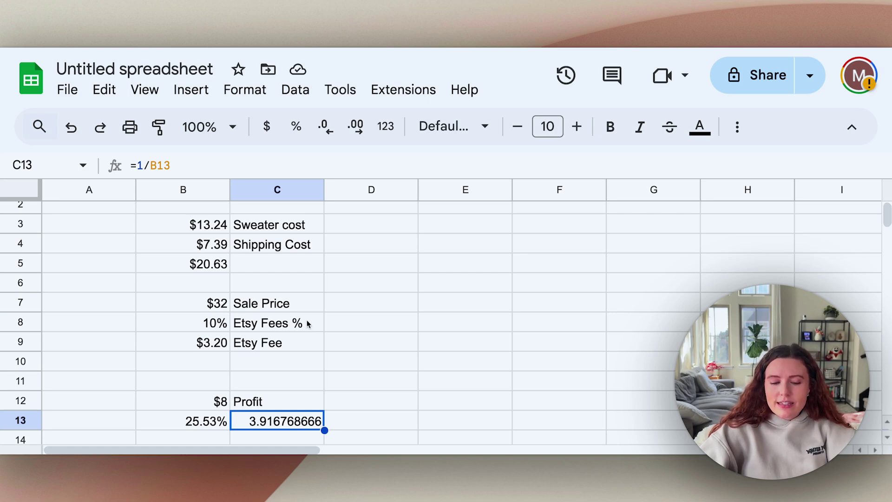
left_click(211, 305)
type("40")
key("Return")
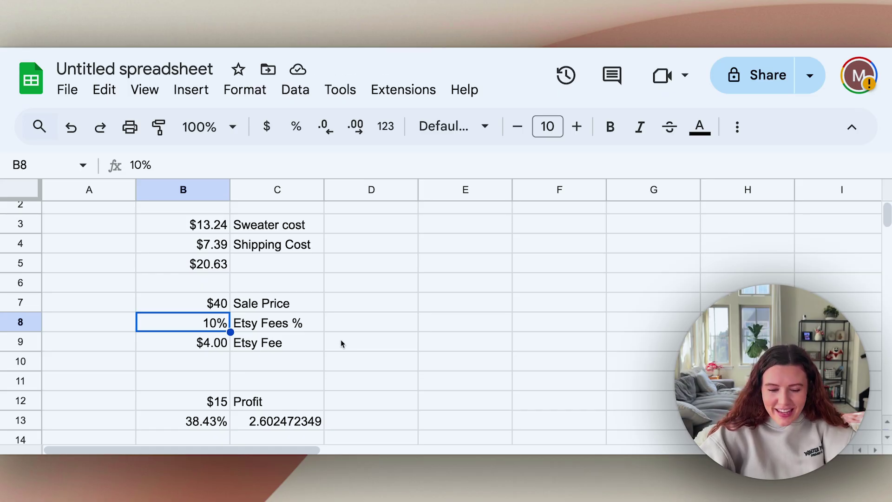
scroll(347, 352, "down", 2)
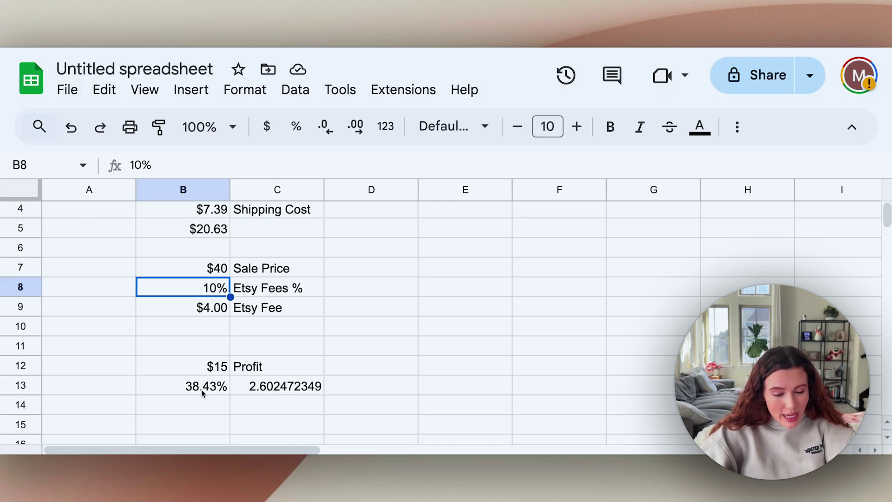
left_click(278, 388)
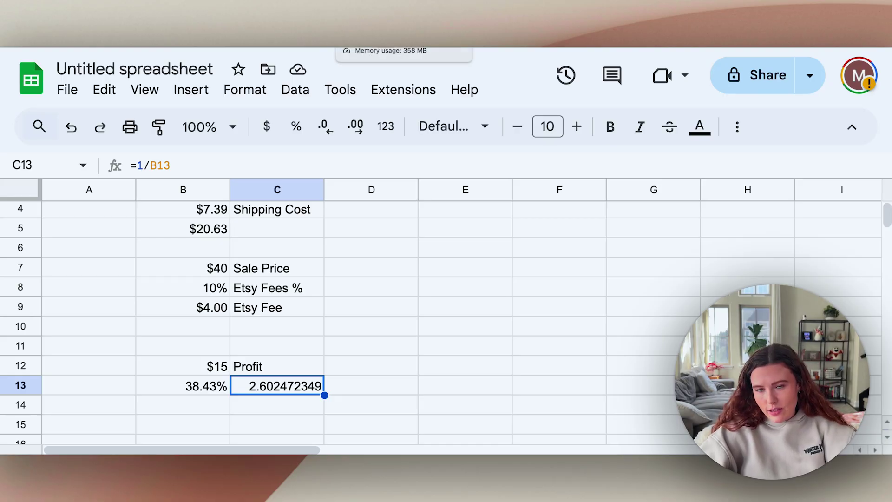
Step: Check the updated $15 profit in B12, then move to the Etsy Ads stats page
left_click(204, 372)
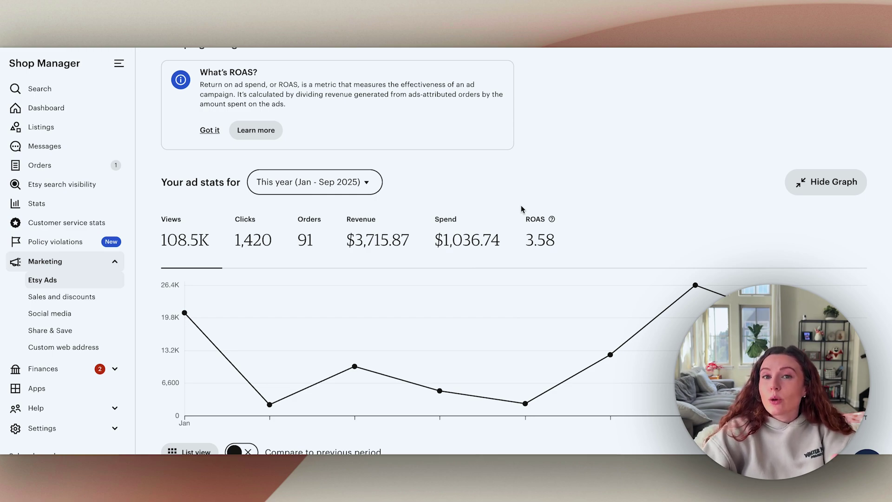
Step: Scroll below the ads graph and view the Campaign tab with its $30.00 daily budget
scroll(521, 210, "down", 3)
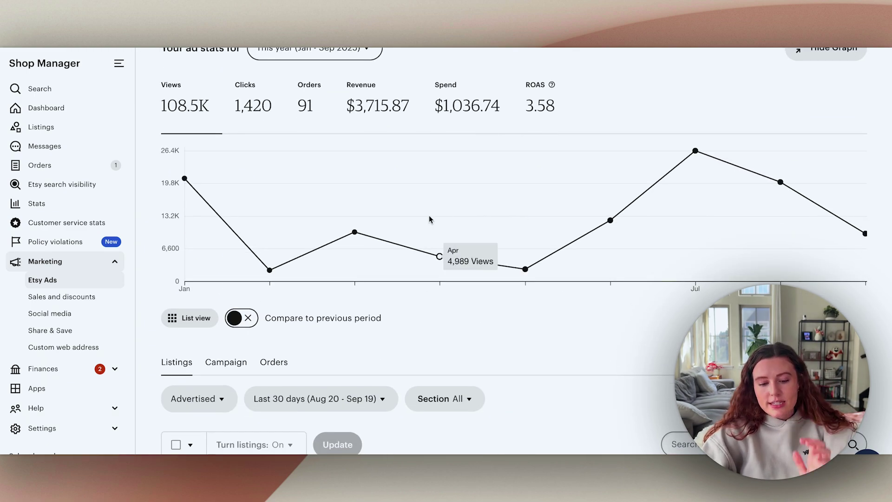
left_click(234, 367)
scroll(474, 324, "down", 3)
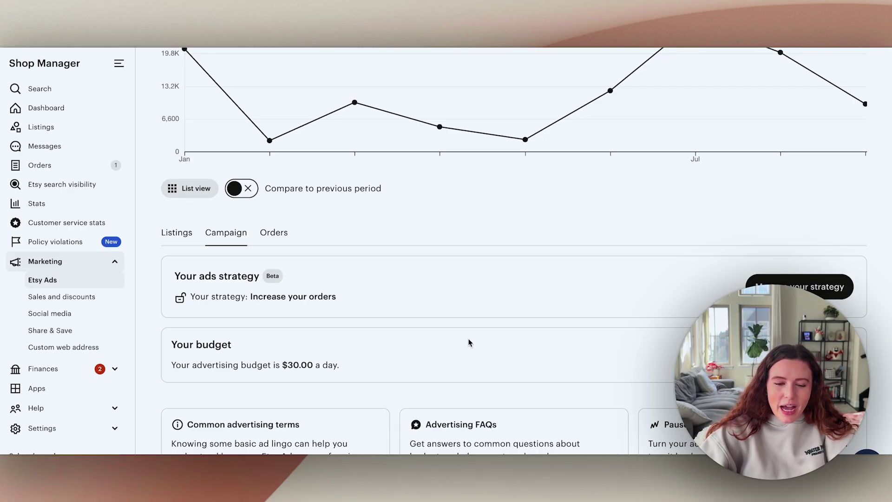
scroll(475, 332, "down", 1)
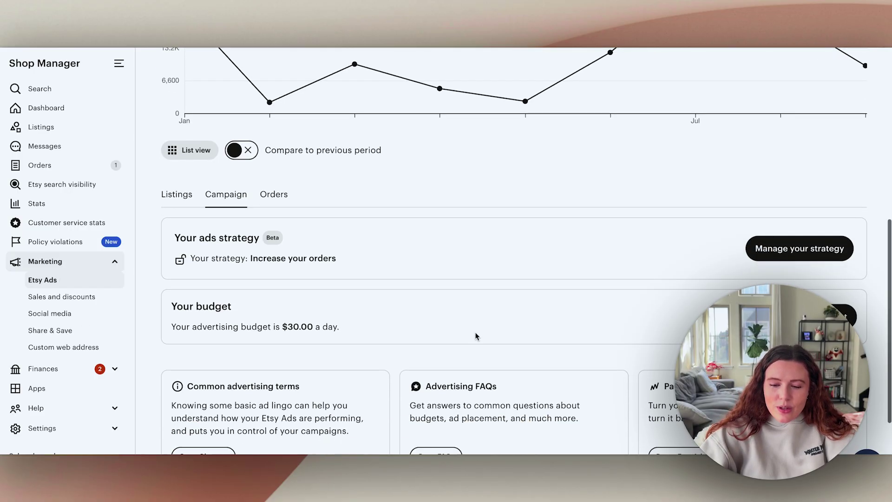
Step: Bring up the ads strategy options via Manage your strategy
left_click(799, 252)
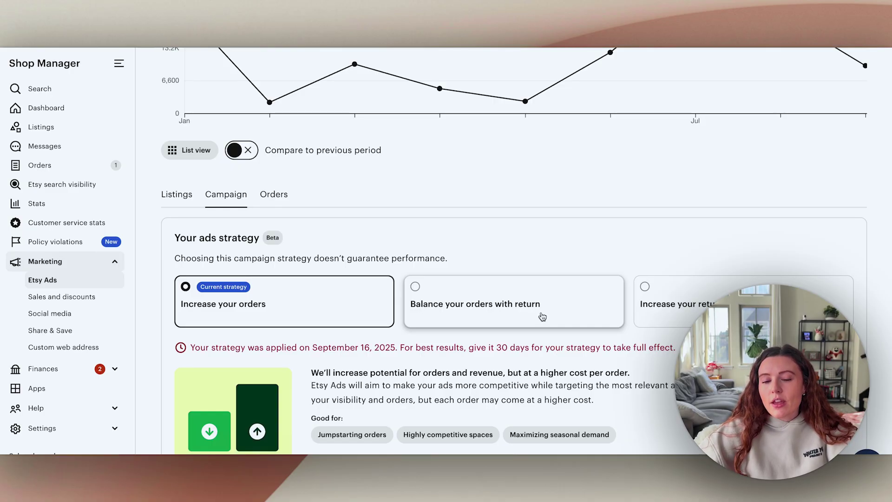
Step: Read the ROAS info tip and scroll down to the 30-day table of 18 targeted keywords
scroll(542, 316, "up", 5)
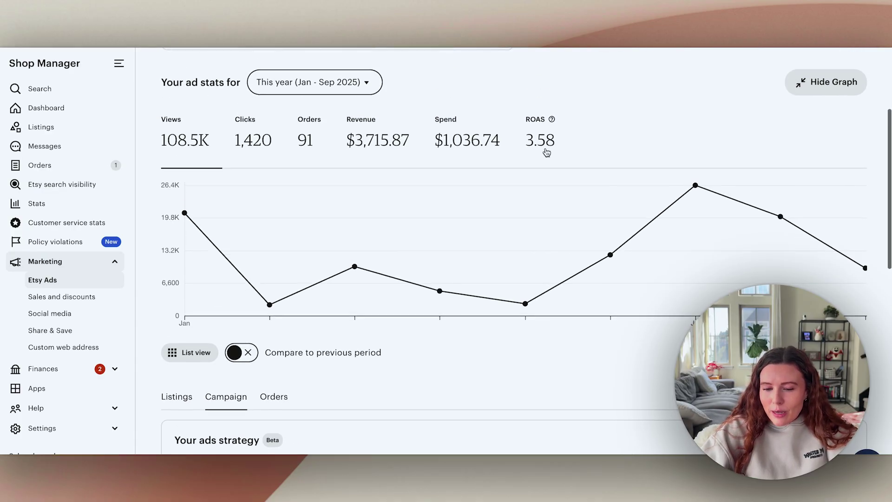
mouse_move(552, 121)
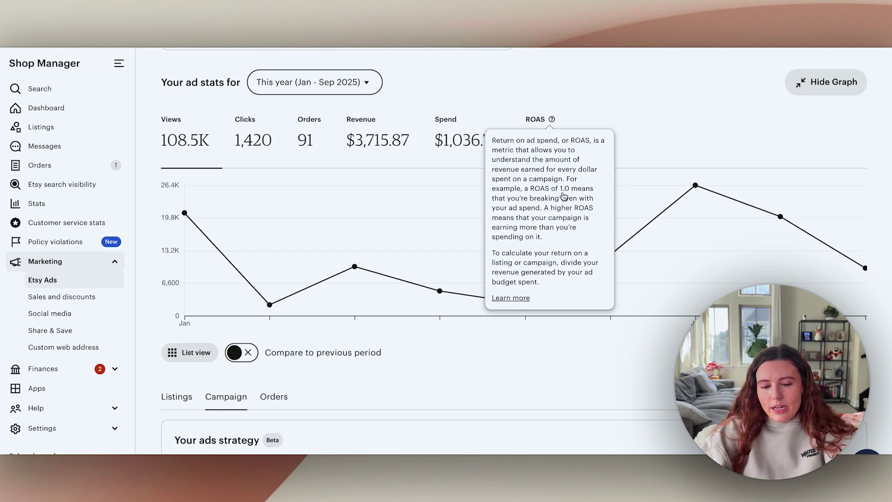
scroll(557, 451, "down", 4)
scroll(555, 451, "down", 2)
scroll(555, 451, "down", 1)
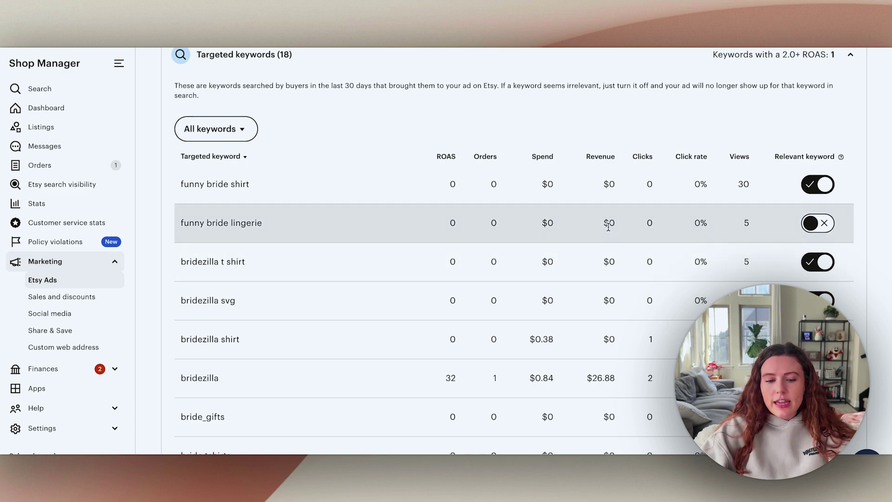
scroll(608, 228, "up", 2)
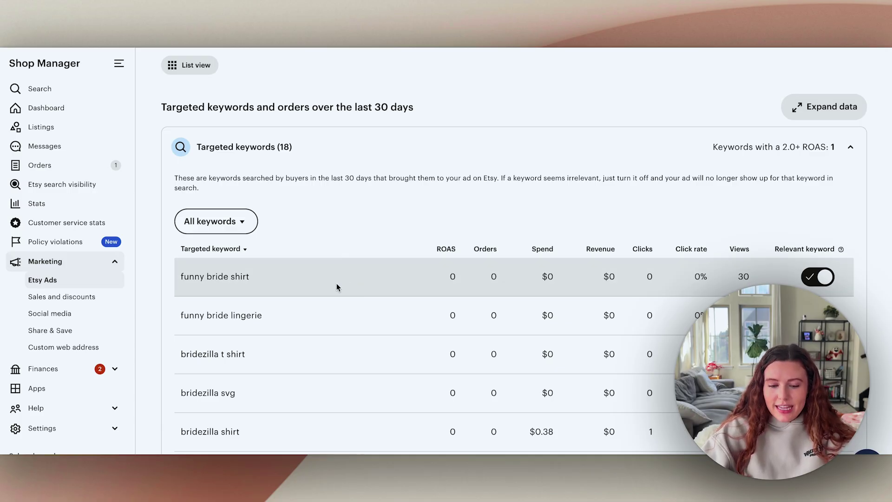
Step: Sort the Targeted keywords table by Views so 'bride gifts' (161 views, $0.38 spend) leads
left_click(739, 248)
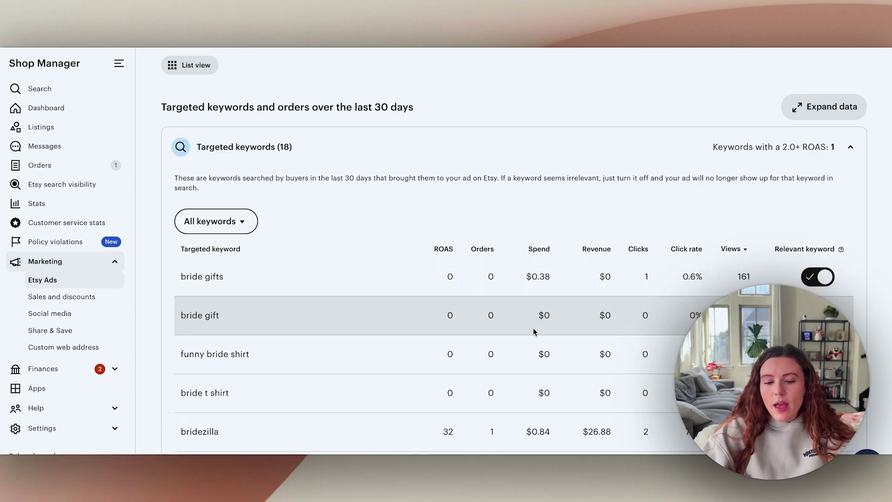
scroll(529, 340, "down", 8)
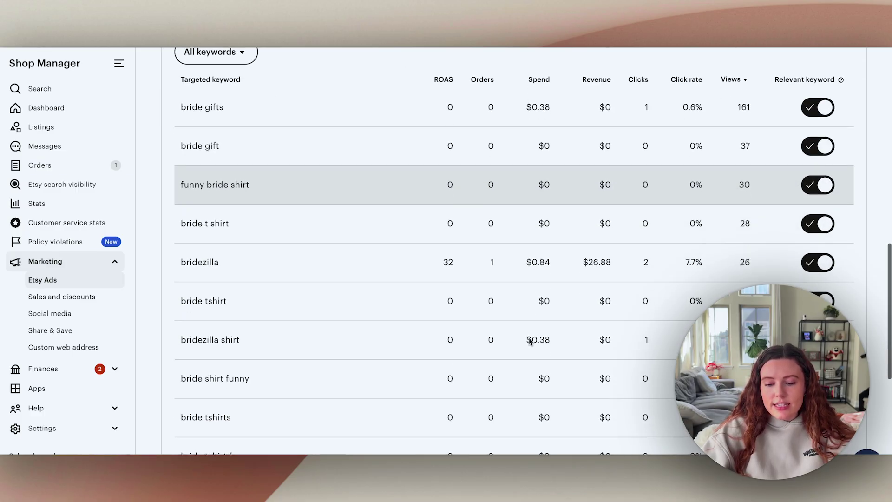
scroll(528, 337, "up", 5)
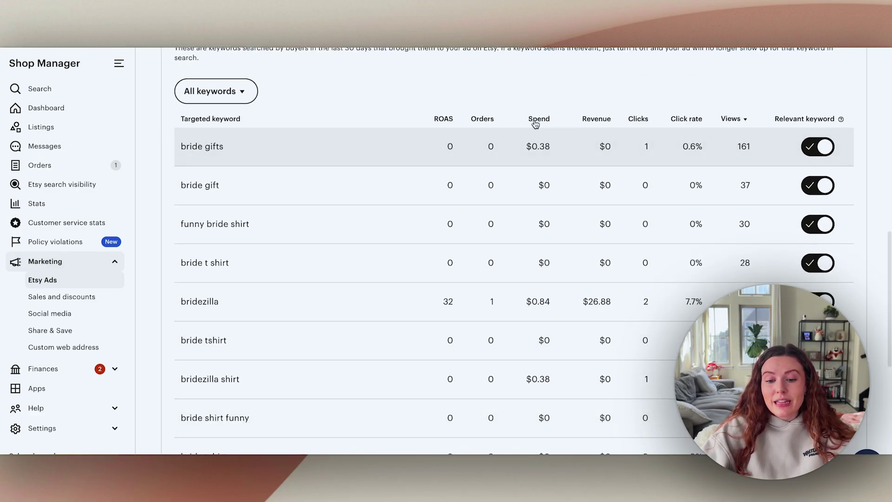